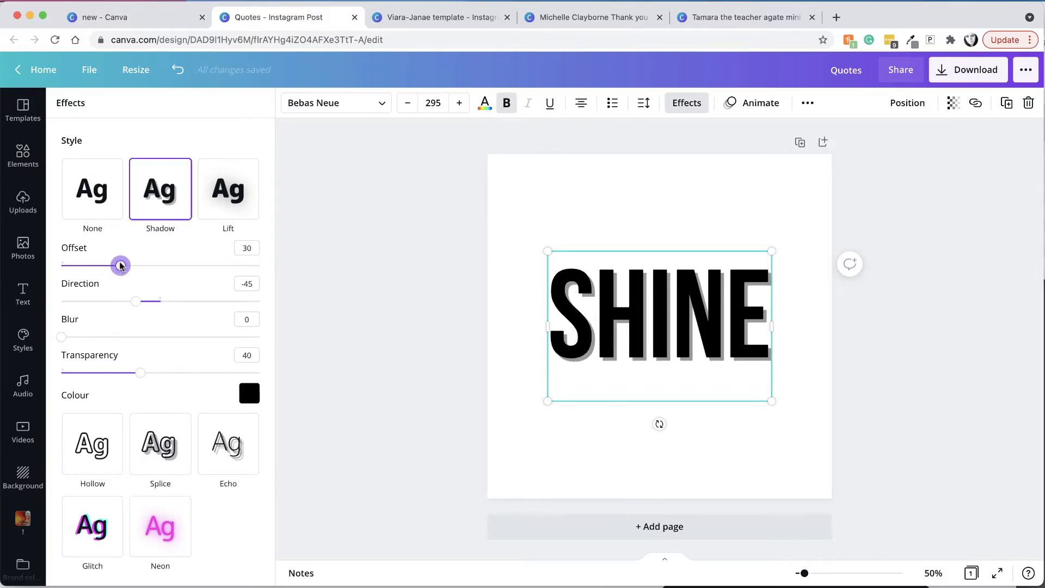
# Set the SHINE text shadow's direction to -48 and its blur to 83.
pyautogui.moveTo(136, 302)
pyautogui.mouseDown()
pyautogui.moveTo(201, 303)
pyautogui.moveTo(225, 316)
pyautogui.moveTo(236, 305)
pyautogui.moveTo(134, 300)
pyautogui.mouseUp()
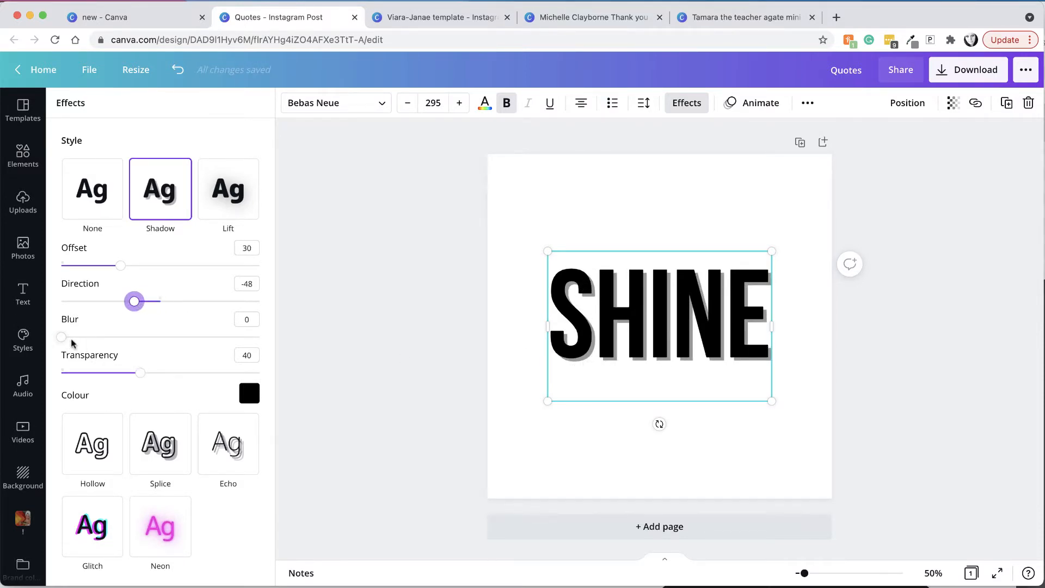
pyautogui.moveTo(62, 337); pyautogui.dragTo(109, 338)
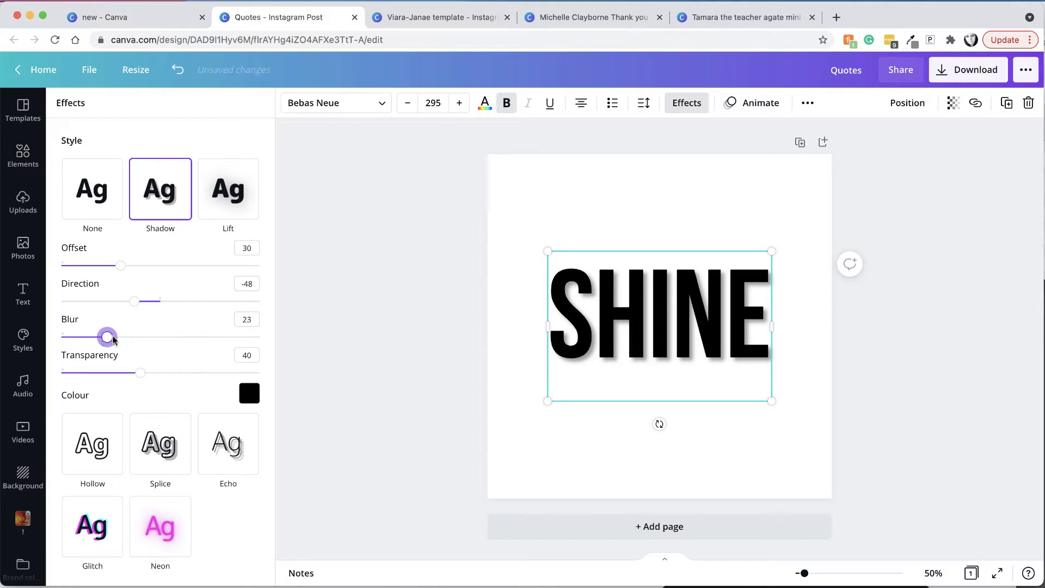
pyautogui.moveTo(109, 337); pyautogui.dragTo(226, 337)
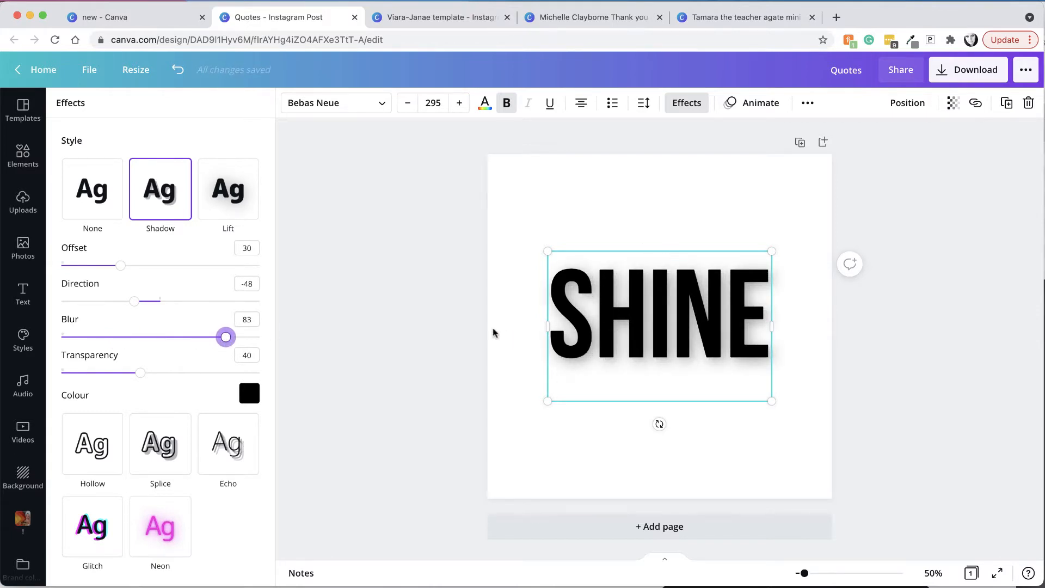
# Colour the SHINE shadow with the strongest pink of the Pinks palette.
pyautogui.click(250, 393)
pyautogui.scroll(-2, 136, 309)
pyautogui.scroll(-10, 136, 308)
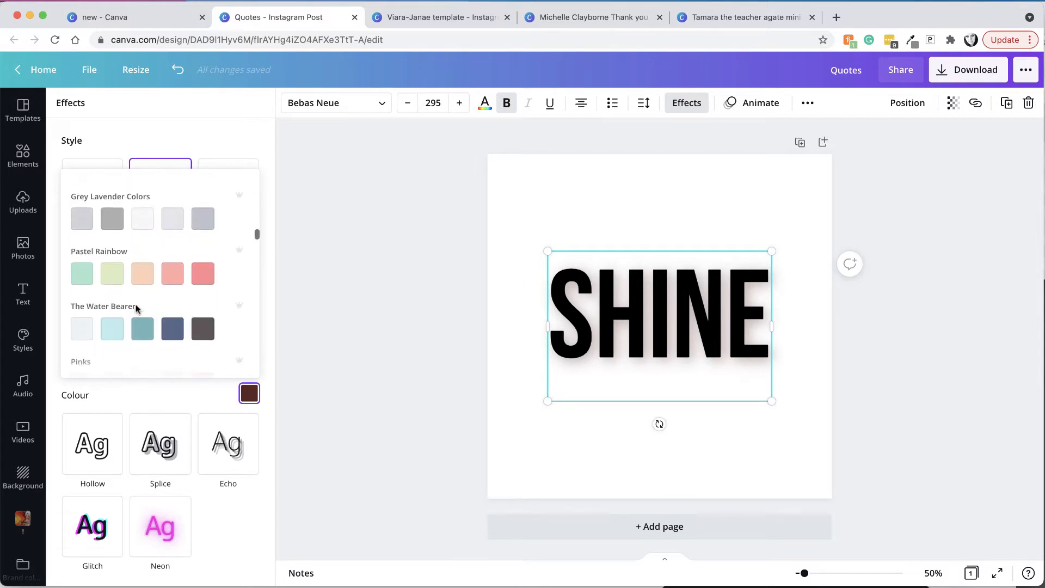
pyautogui.scroll(3, 137, 310)
pyautogui.click(203, 224)
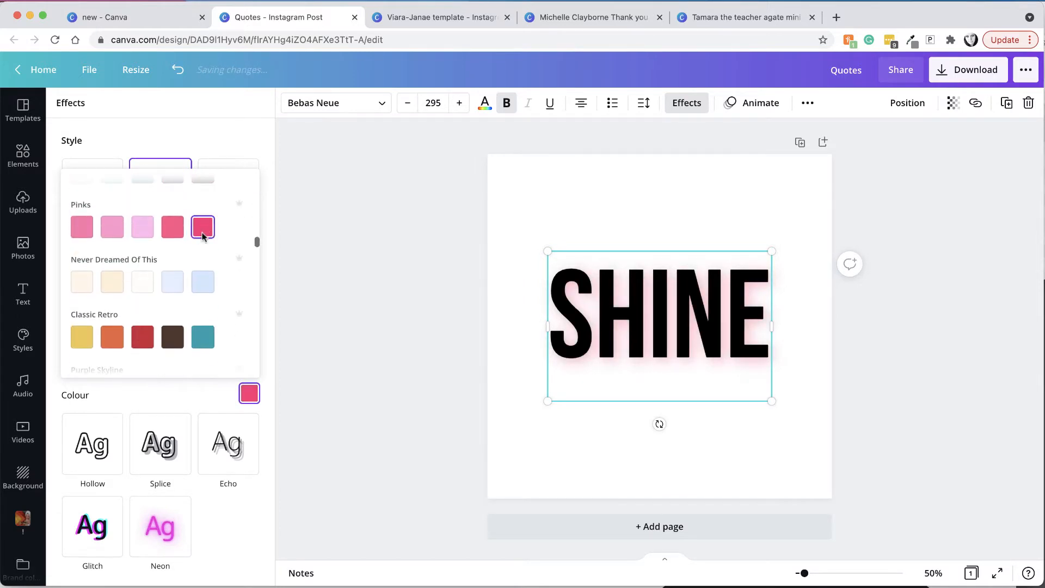
pyautogui.click(163, 404)
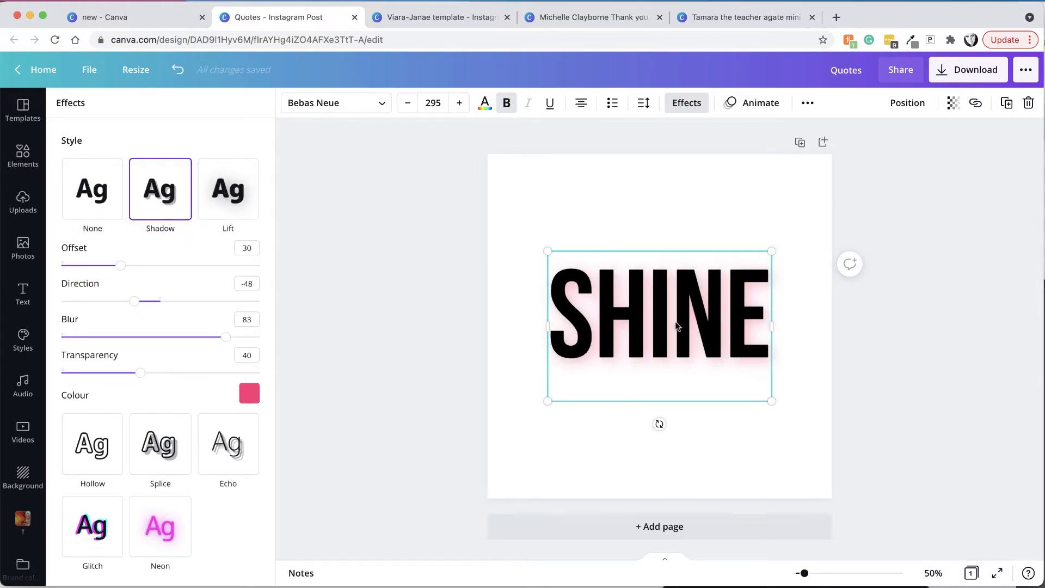
# Undo the pink shadow colour and set the shadow's blur to 0.
pyautogui.click(225, 337)
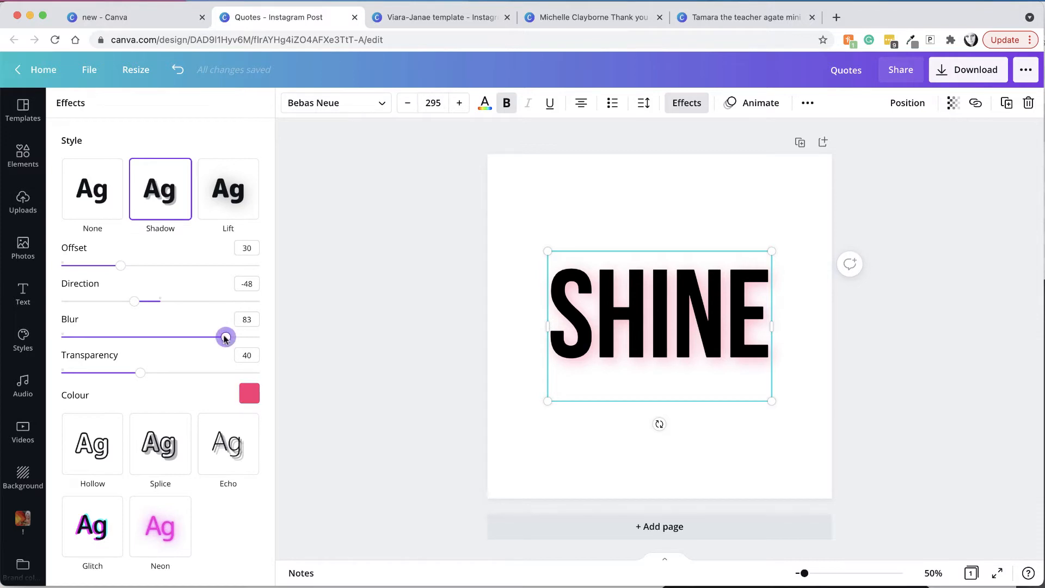
pyautogui.click(178, 70)
pyautogui.moveTo(210, 336); pyautogui.dragTo(61, 337)
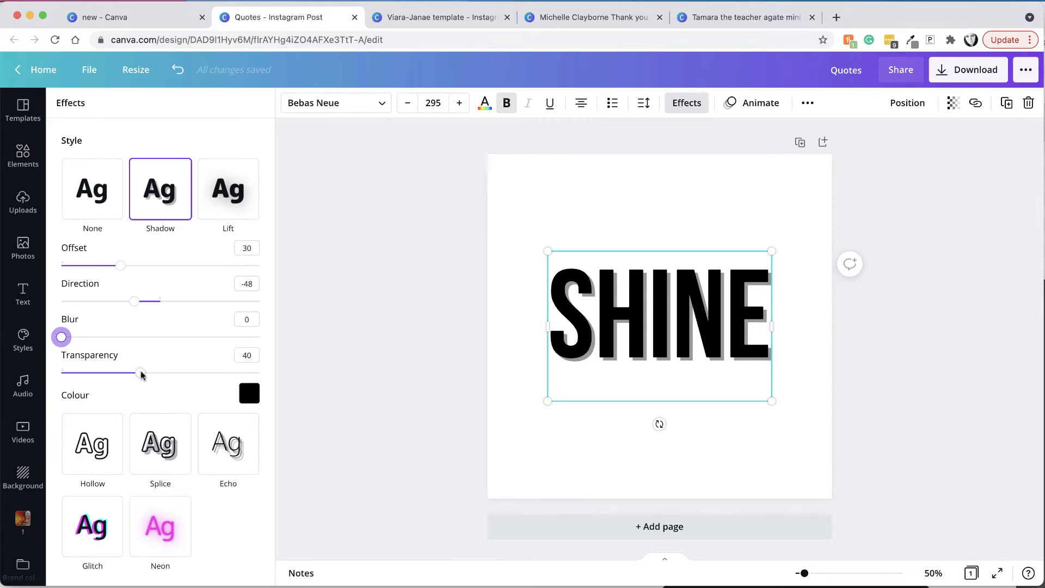
pyautogui.moveTo(141, 374)
pyautogui.mouseDown()
pyautogui.moveTo(252, 374)
pyautogui.moveTo(142, 375)
pyautogui.mouseUp()
# Colour the shadow with the deepest shade of the light pink palette and set its transparency to 51.
pyautogui.click(250, 392)
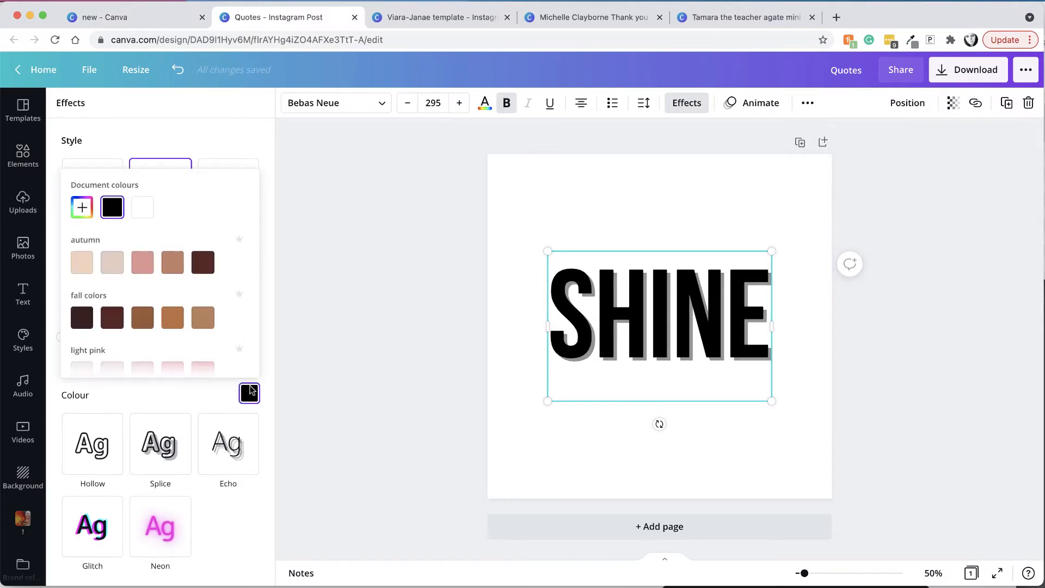
pyautogui.scroll(-5, 196, 294)
pyautogui.scroll(3, 197, 313)
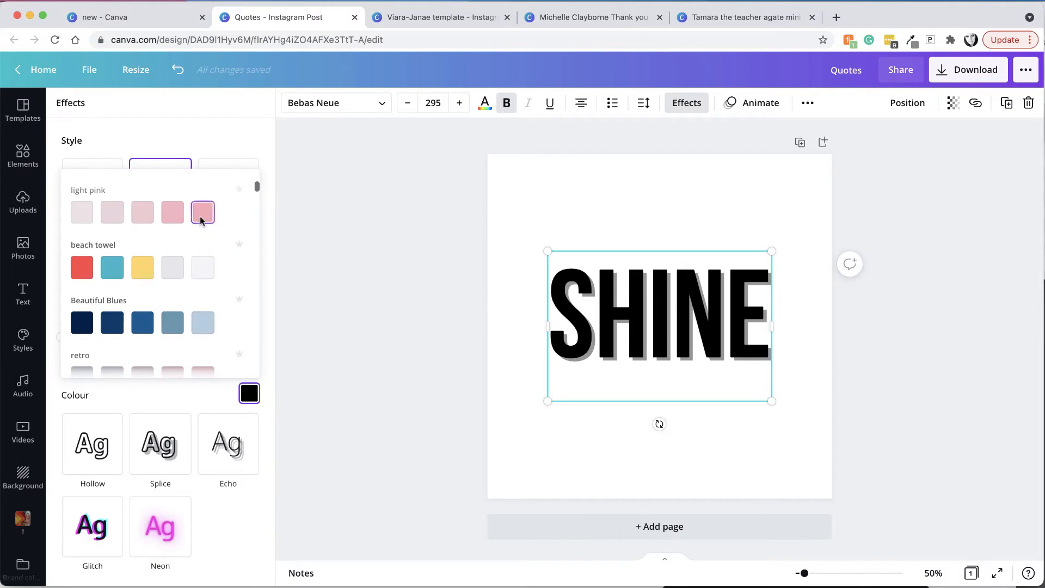
pyautogui.click(202, 215)
pyautogui.click(190, 398)
pyautogui.moveTo(145, 376)
pyautogui.mouseDown()
pyautogui.moveTo(259, 377)
pyautogui.moveTo(105, 372)
pyautogui.moveTo(162, 372)
pyautogui.mouseUp()
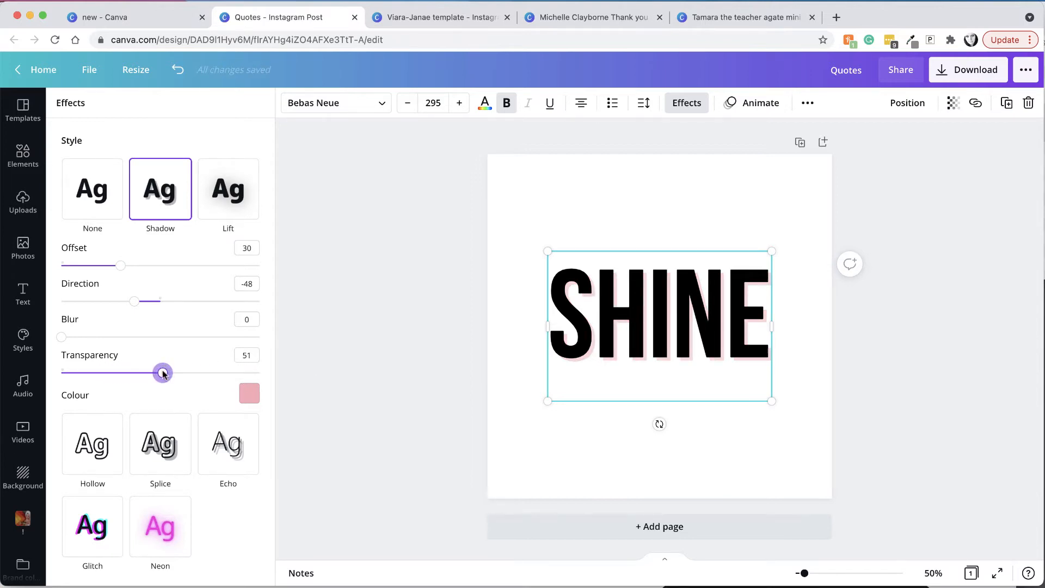
# Clear the effect on the SHINE text and reapply Shadow with its default settings.
pyautogui.click(88, 199)
pyautogui.click(153, 197)
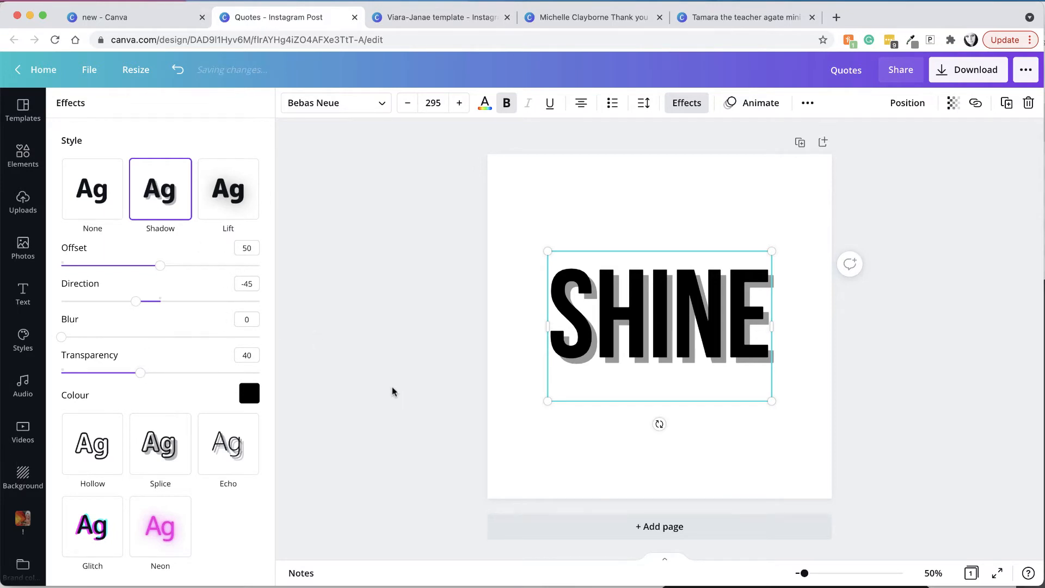
pyautogui.click(249, 393)
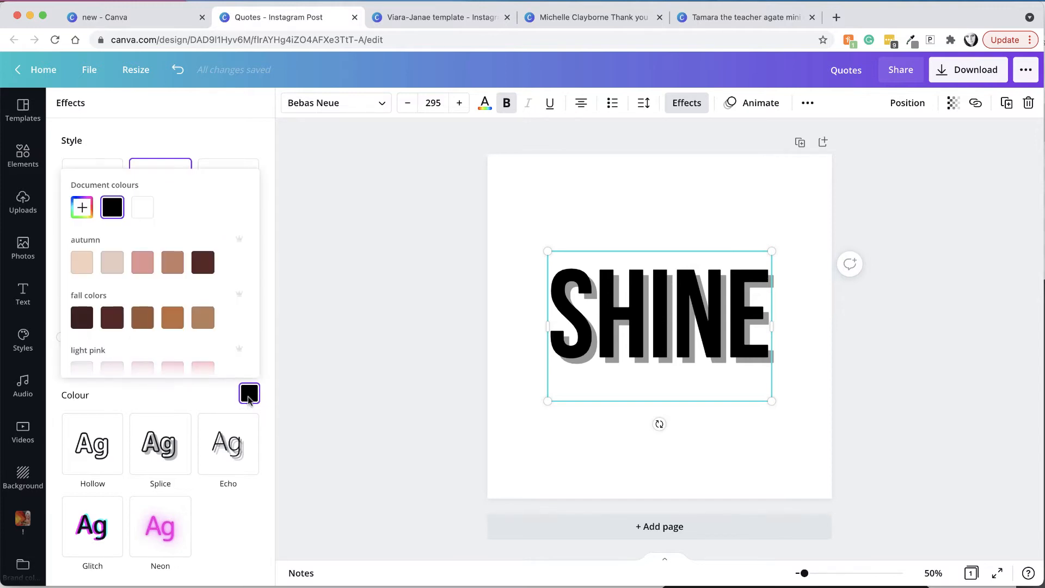
pyautogui.press('Escape')
# Remove the shadow from the SHINE text and colour the lettering with the strongest pink of the Pinks palette.
pyautogui.click(485, 104)
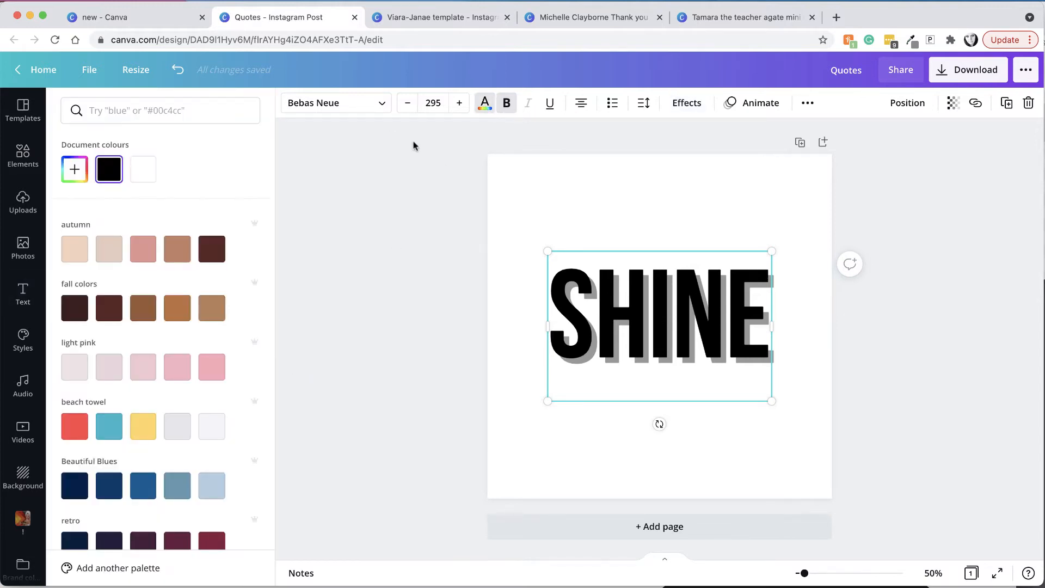
pyautogui.click(685, 103)
pyautogui.click(97, 191)
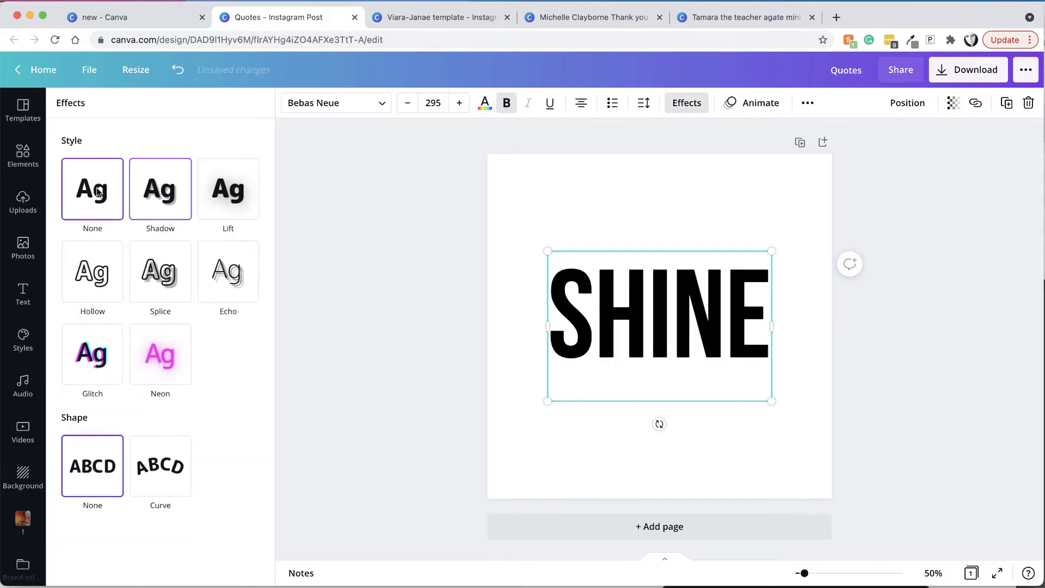
pyautogui.click(485, 103)
pyautogui.scroll(-1, 206, 343)
pyautogui.scroll(-15, 203, 343)
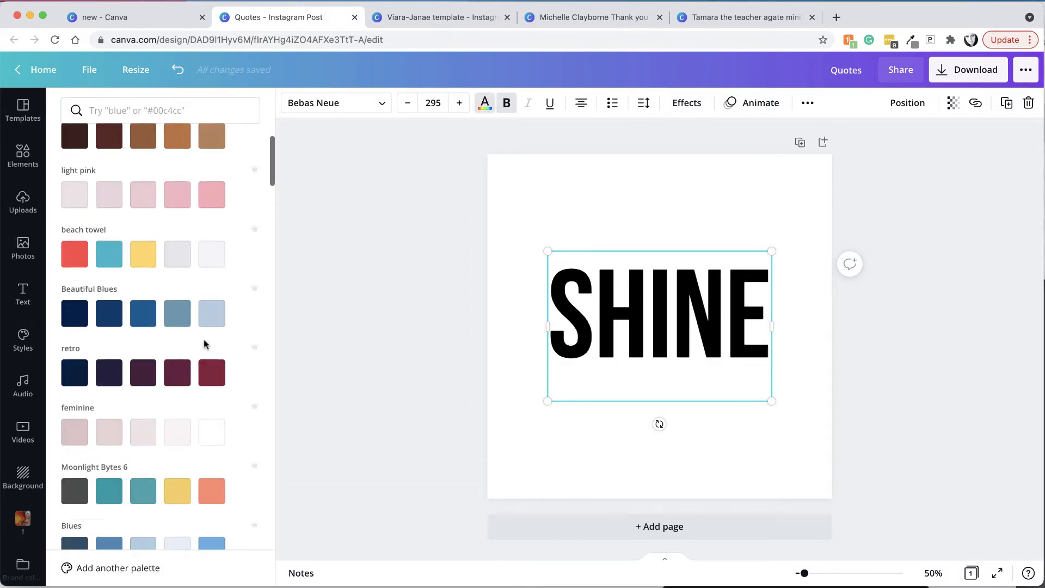
pyautogui.click(211, 364)
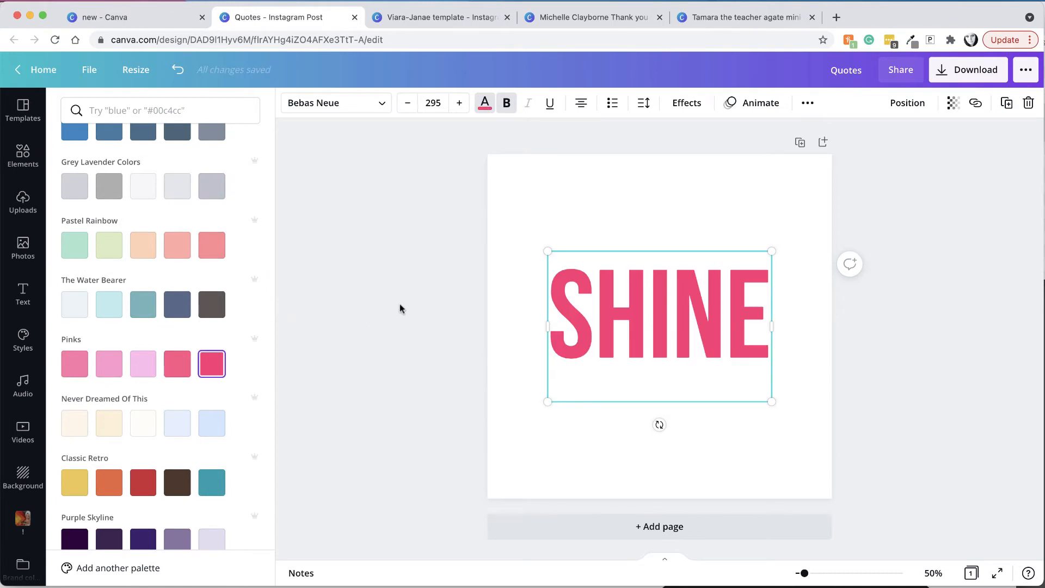
# Apply the Shadow effect to the pink SHINE text and colour the shadow dark brown from the autumn palette.
pyautogui.click(687, 103)
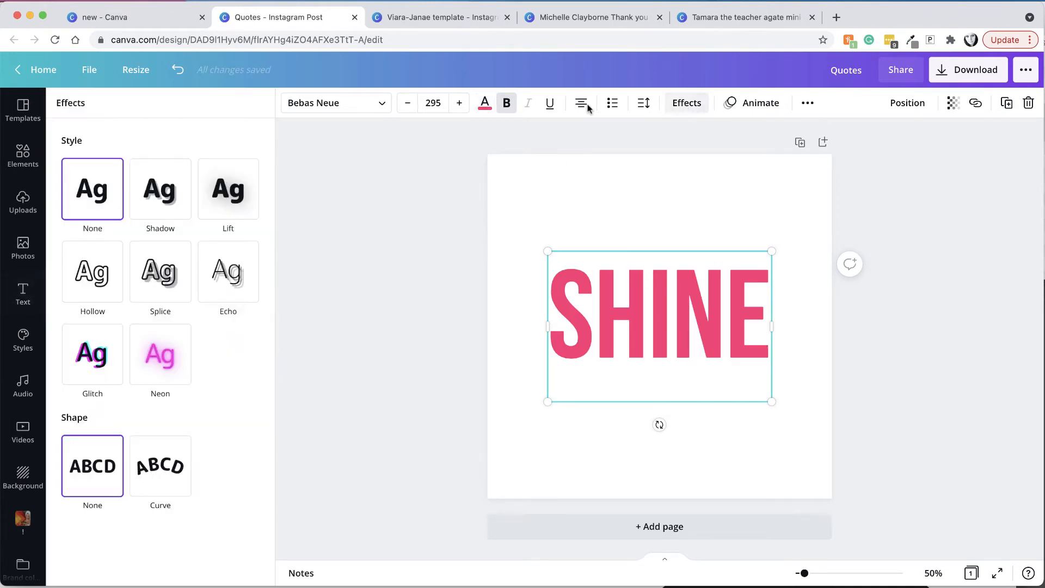
pyautogui.click(169, 198)
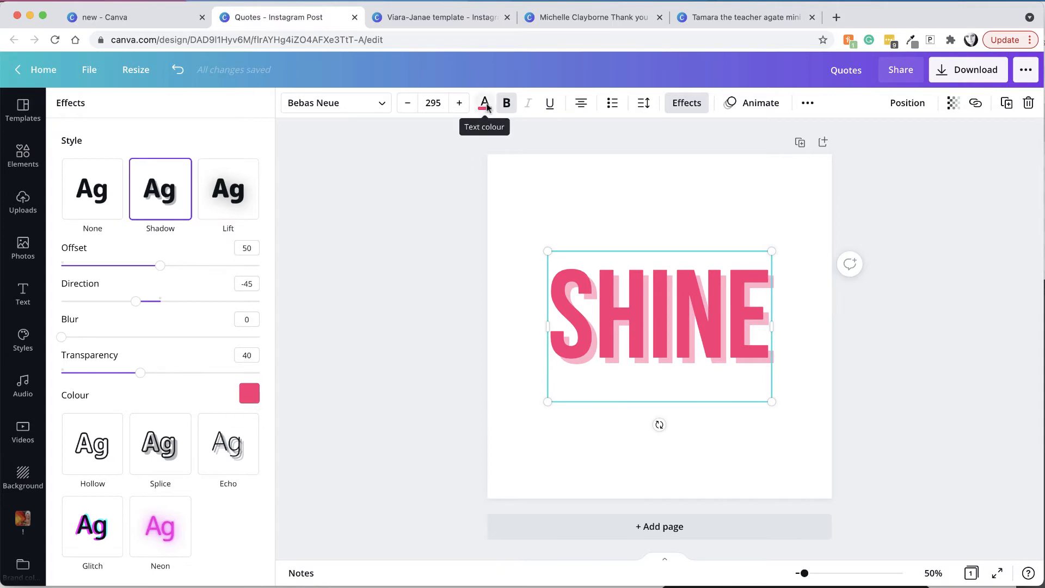
pyautogui.click(246, 396)
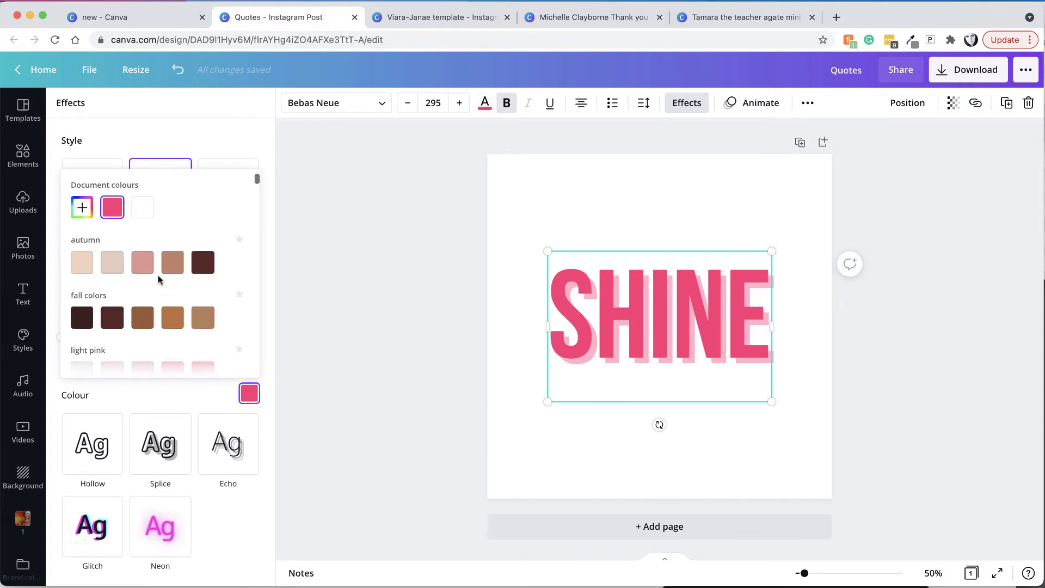
pyautogui.click(206, 264)
pyautogui.click(183, 408)
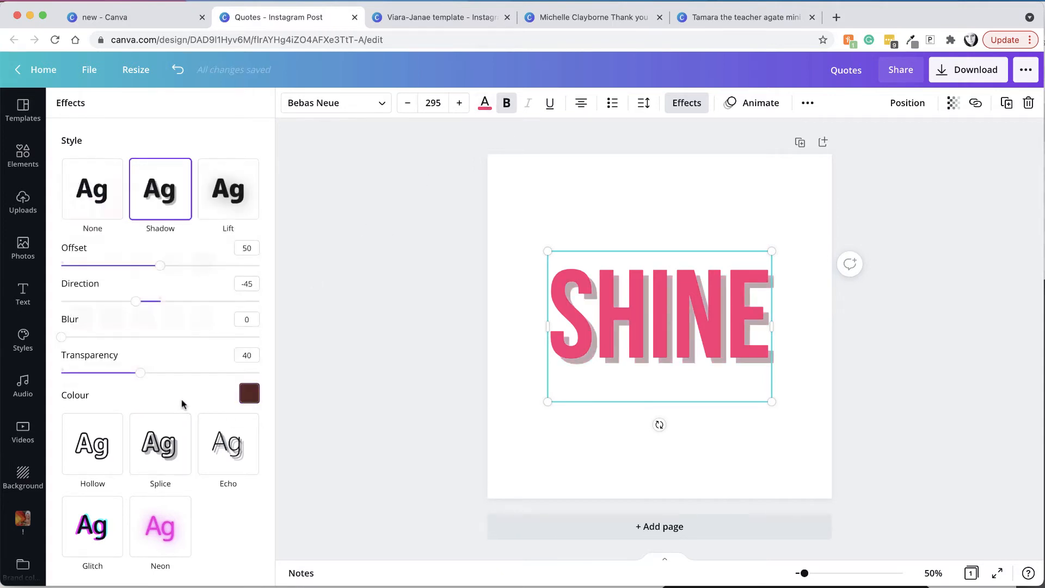
# Set the brown shadow's transparency to 94, blur to 43 and offset to 31.
pyautogui.moveTo(139, 373); pyautogui.dragTo(256, 376)
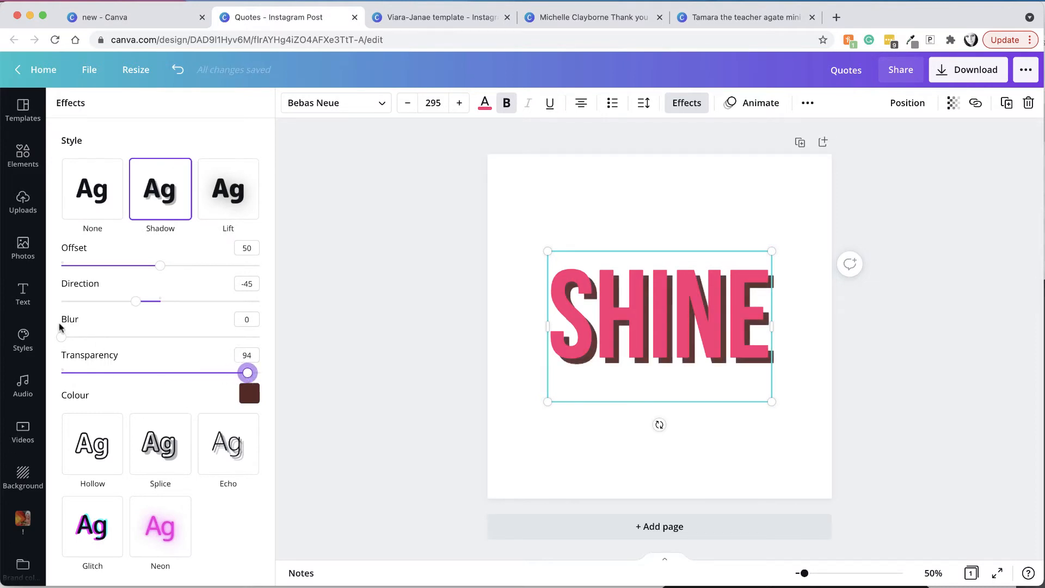
pyautogui.moveTo(62, 337); pyautogui.dragTo(147, 342)
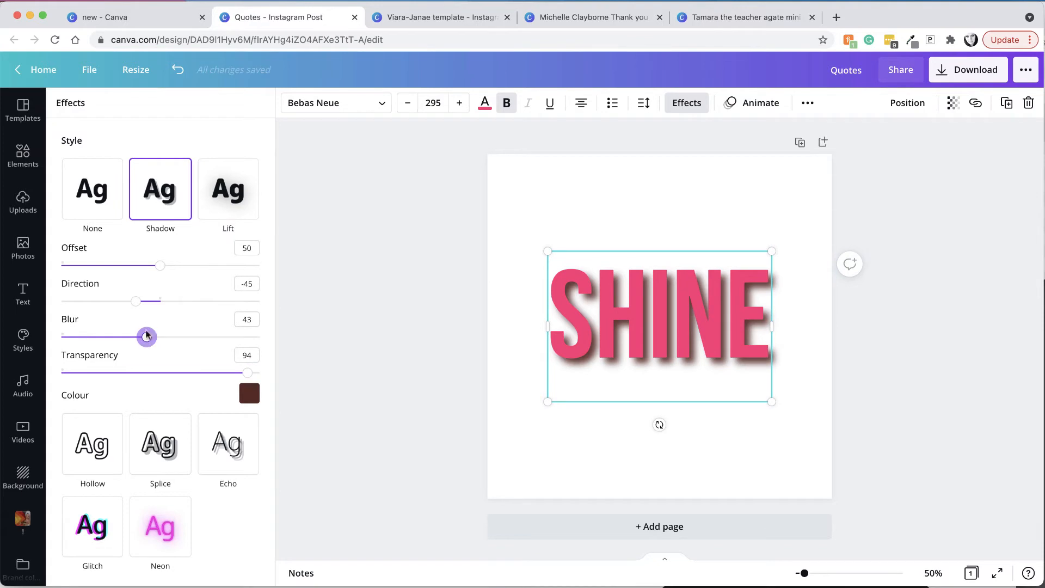
pyautogui.moveTo(159, 266); pyautogui.dragTo(123, 265)
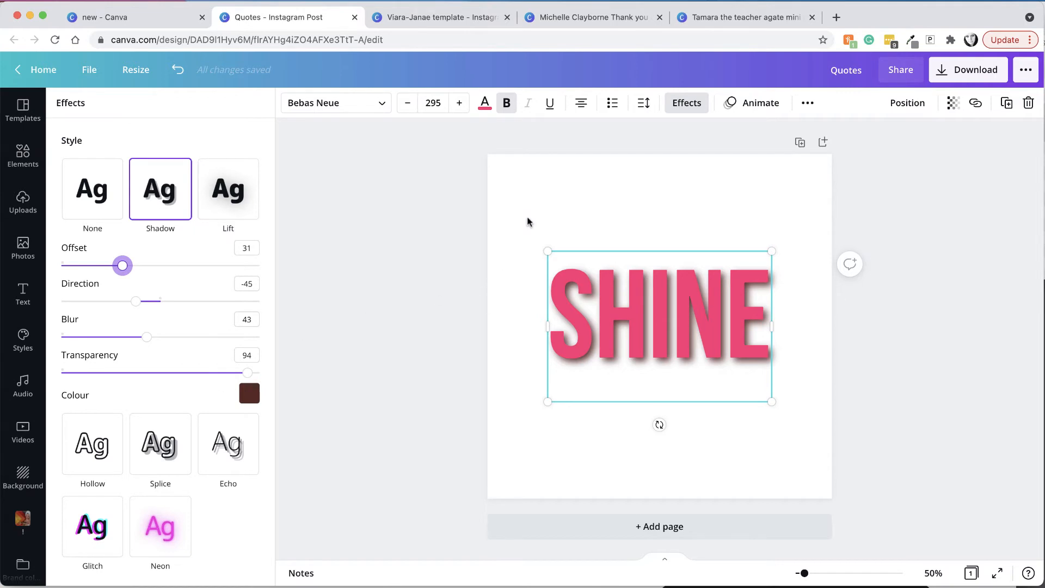
# Change the page background to a custom black.
pyautogui.press('Escape')
pyautogui.click(490, 159)
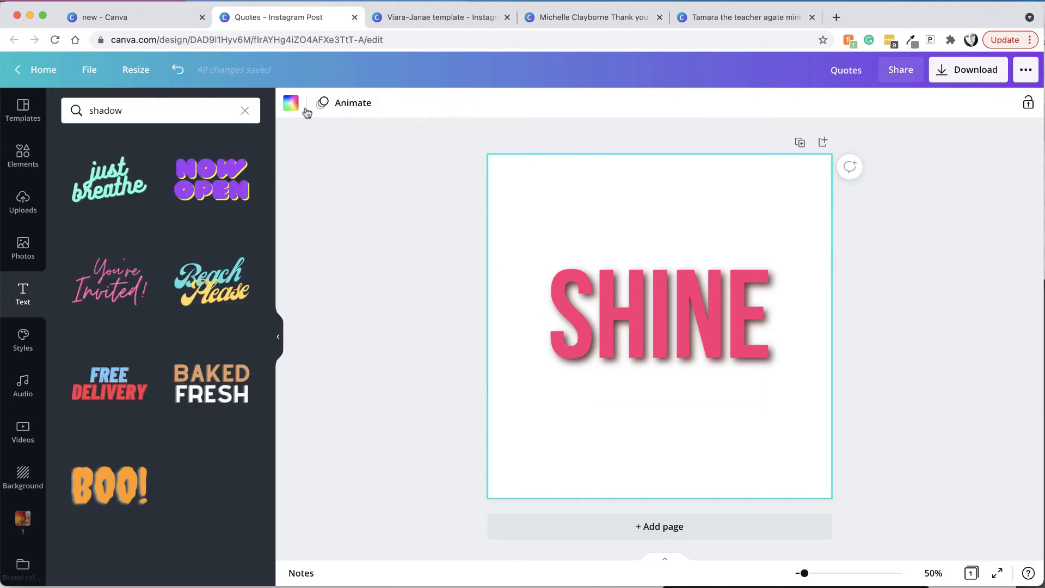
pyautogui.click(292, 105)
pyautogui.click(76, 171)
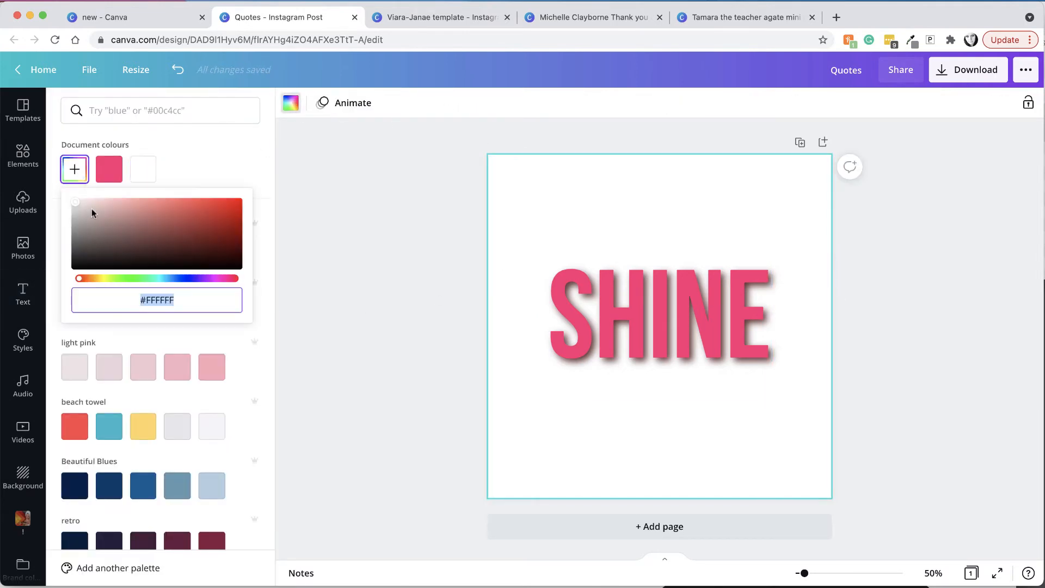
pyautogui.moveTo(91, 212); pyautogui.dragTo(73, 268)
pyautogui.click(566, 301)
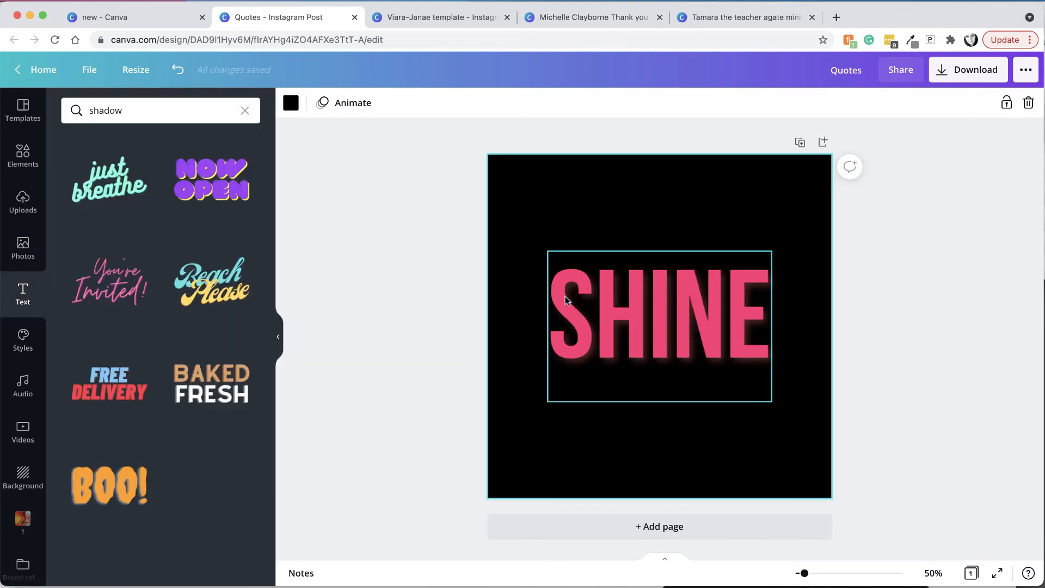
# Change the SHINE shadow's colour to the palest shade of the light pink palette.
pyautogui.click(656, 302)
pyautogui.click(685, 105)
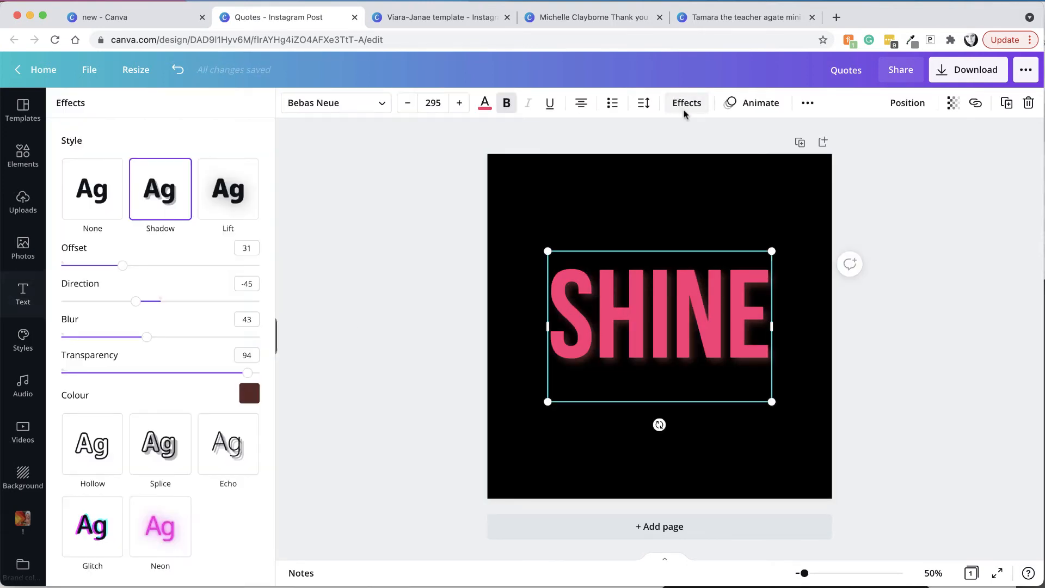
pyautogui.click(251, 396)
pyautogui.scroll(-3, 150, 320)
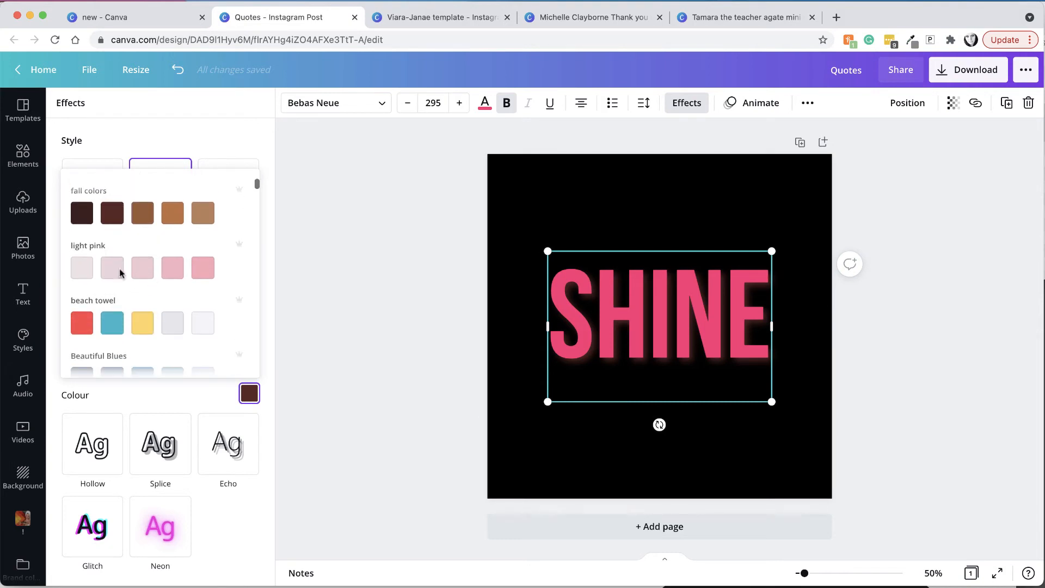
pyautogui.click(85, 277)
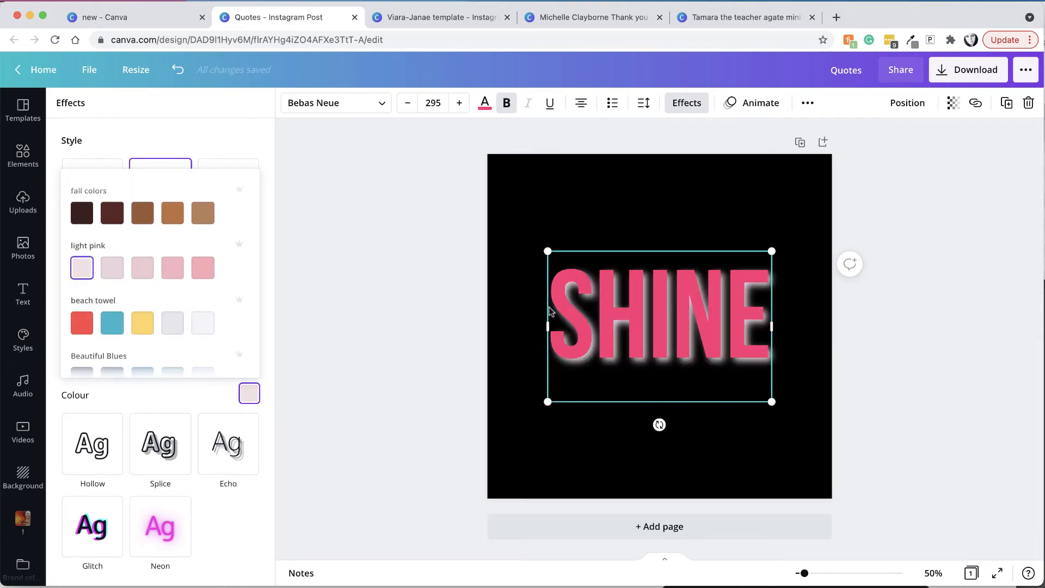
pyautogui.click(216, 394)
# Set the pale shadow's blur to 0 and its transparency to 74.
pyautogui.moveTo(143, 338); pyautogui.dragTo(60, 338)
pyautogui.moveTo(246, 373); pyautogui.dragTo(208, 373)
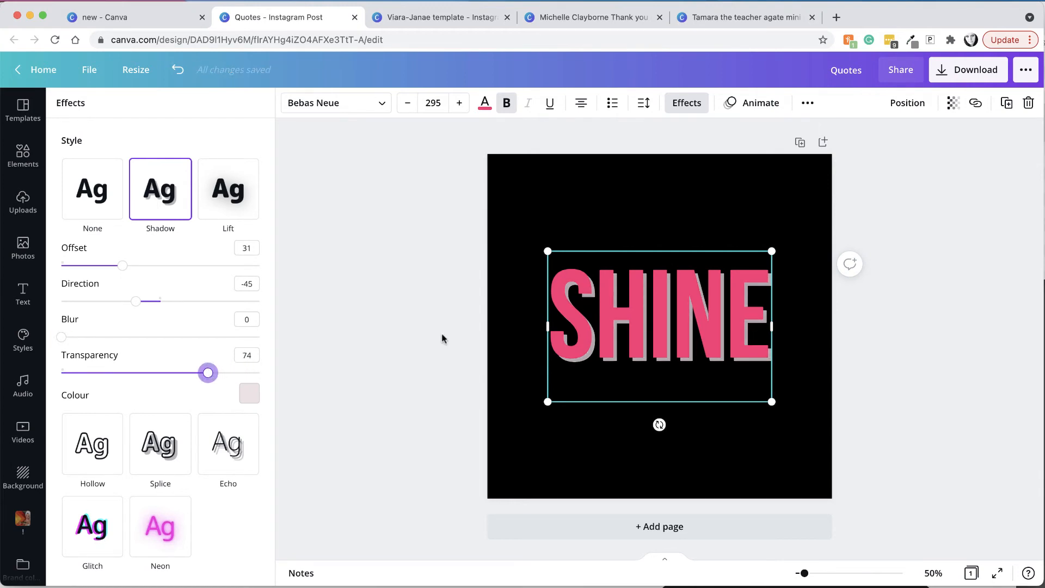
# Switch to the purple Sip & Shop design and view the effect settings of its "SIP &" text.
pyautogui.click(455, 21)
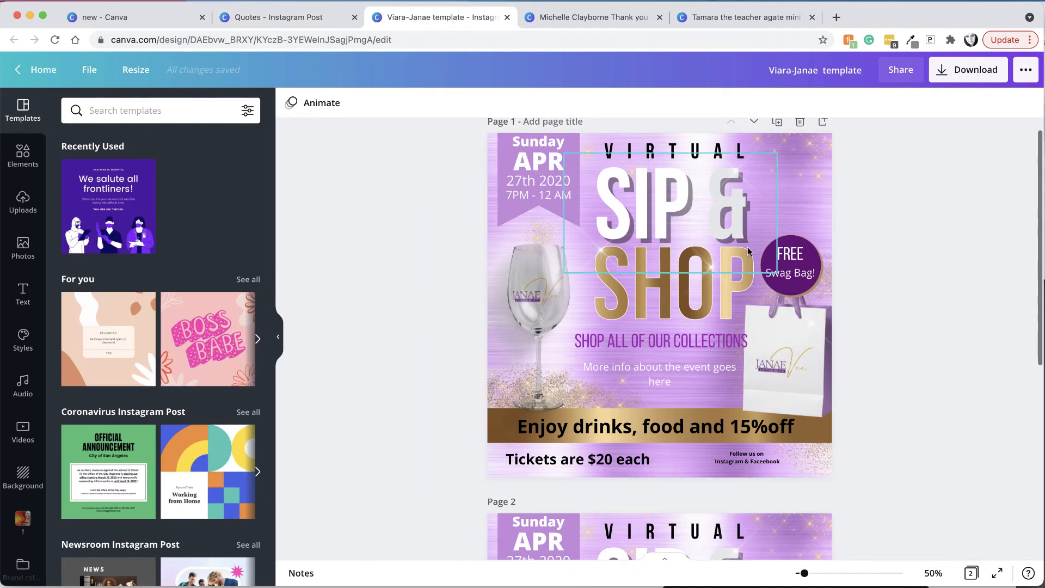
pyautogui.click(678, 213)
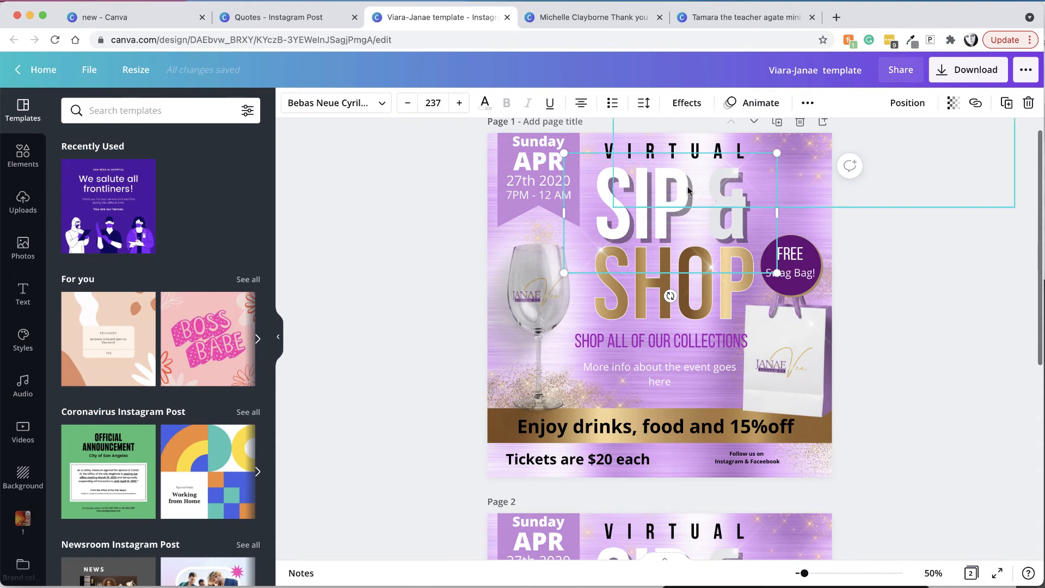
pyautogui.click(688, 104)
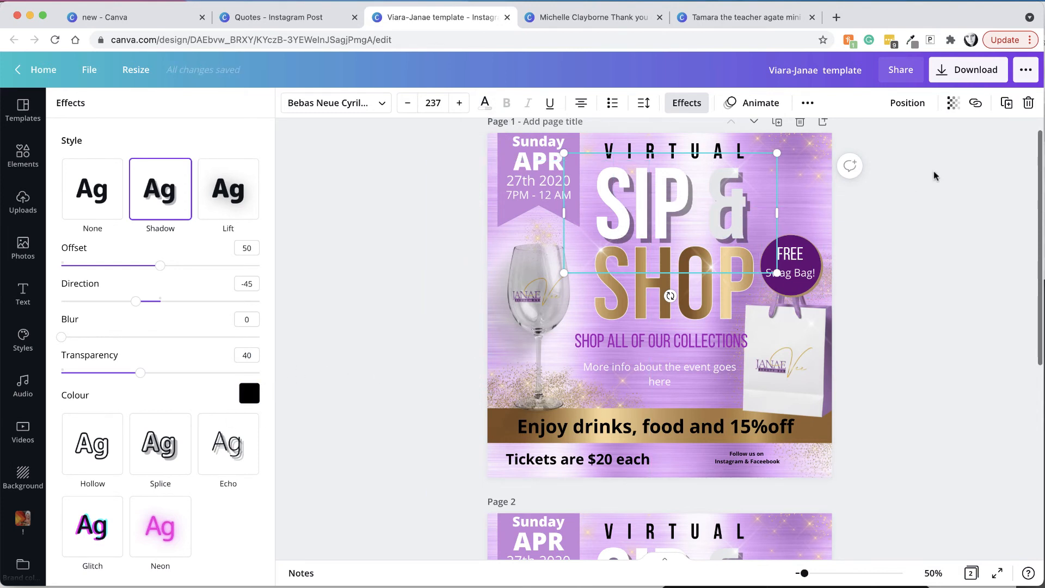
# Switch to the thank you cards design and set the "THANK YOU" text's shadow transparency to 44.
pyautogui.click(640, 23)
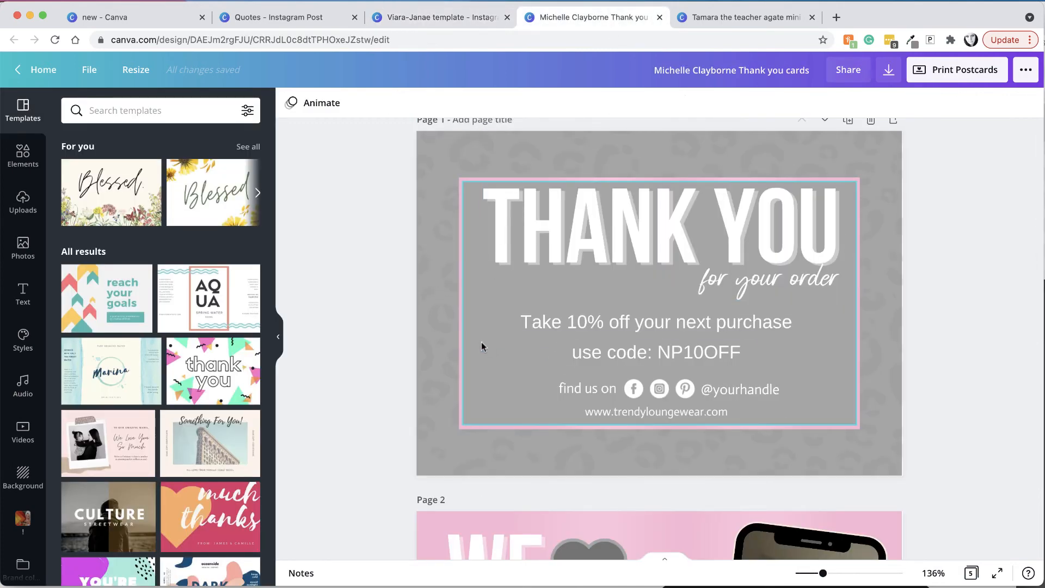
pyautogui.click(533, 255)
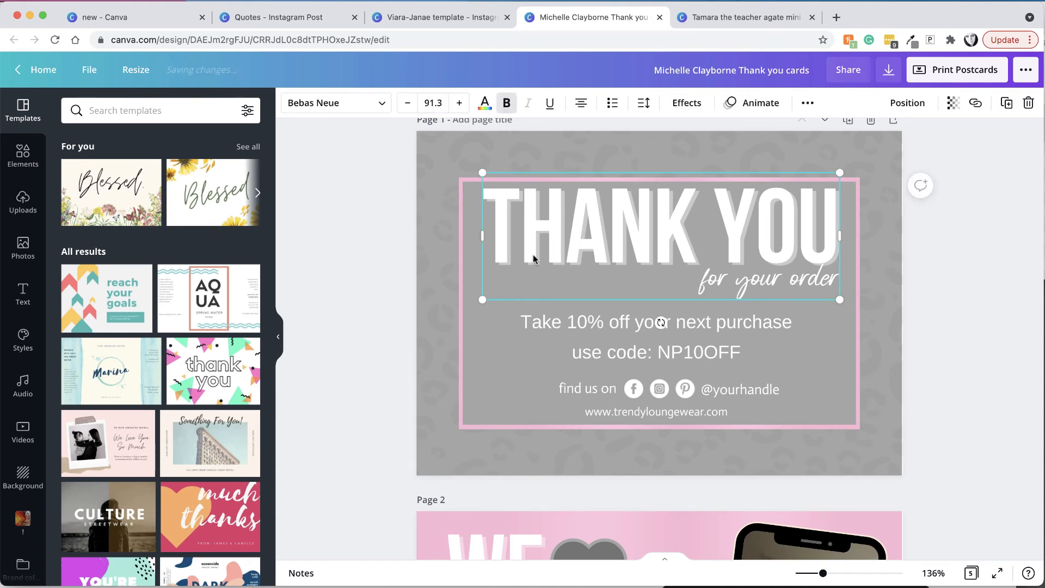
pyautogui.click(686, 104)
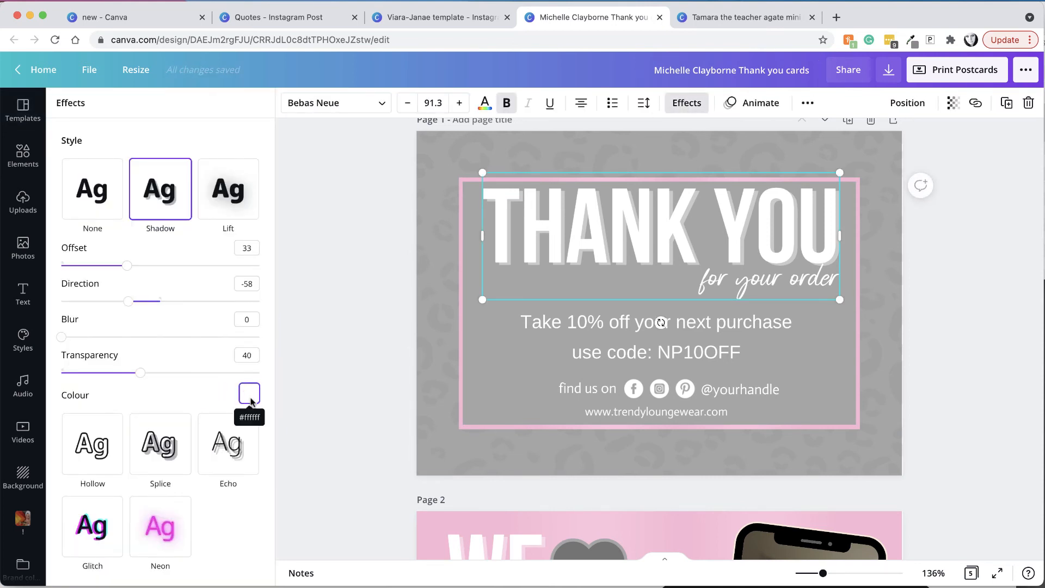
pyautogui.moveTo(142, 372)
pyautogui.mouseDown()
pyautogui.moveTo(198, 371)
pyautogui.moveTo(148, 368)
pyautogui.mouseUp()
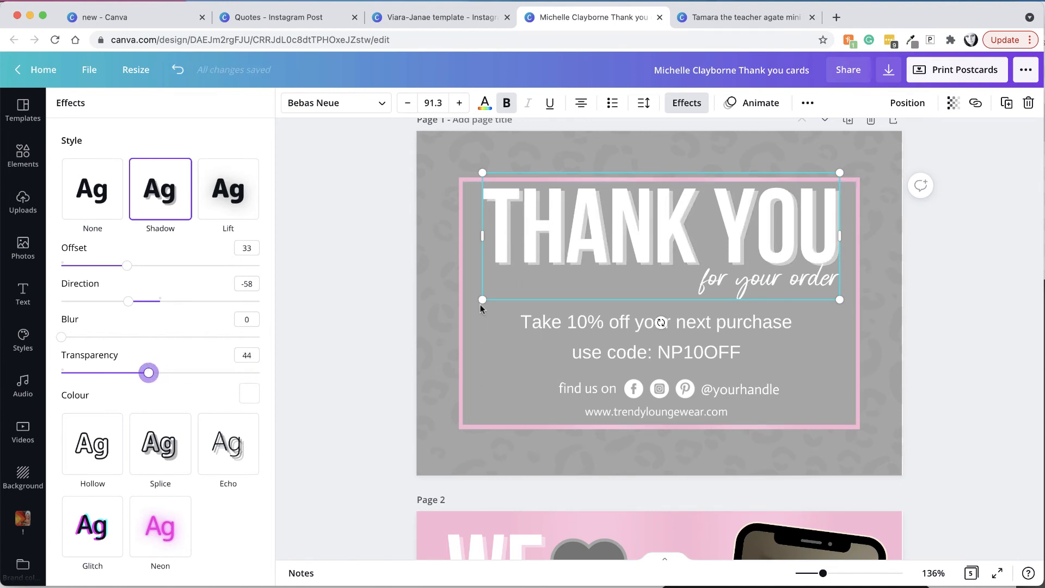
# Switch to the blue and gold agate banner set and examine the "CONNECT WITH ME ON SOCIAL MEDIA" text's fill colour, shadow settings and shadow colour.
pyautogui.click(715, 19)
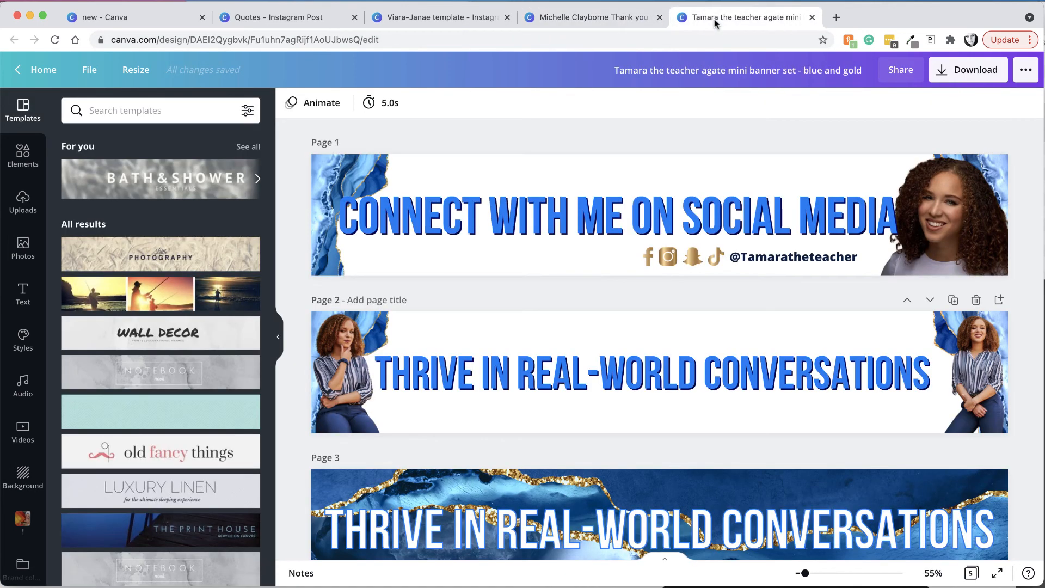
pyautogui.click(504, 223)
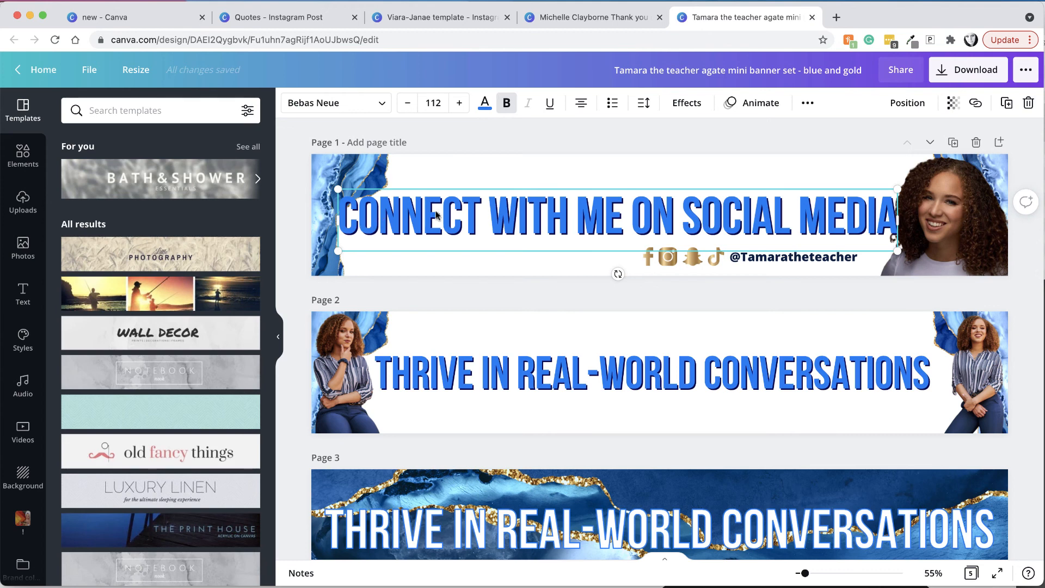
pyautogui.click(485, 103)
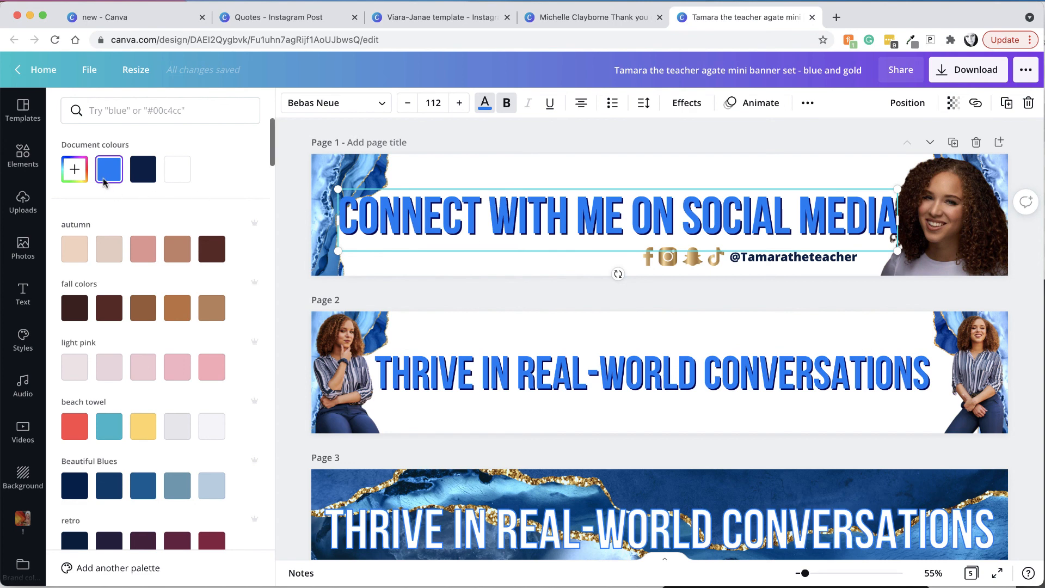
pyautogui.click(686, 103)
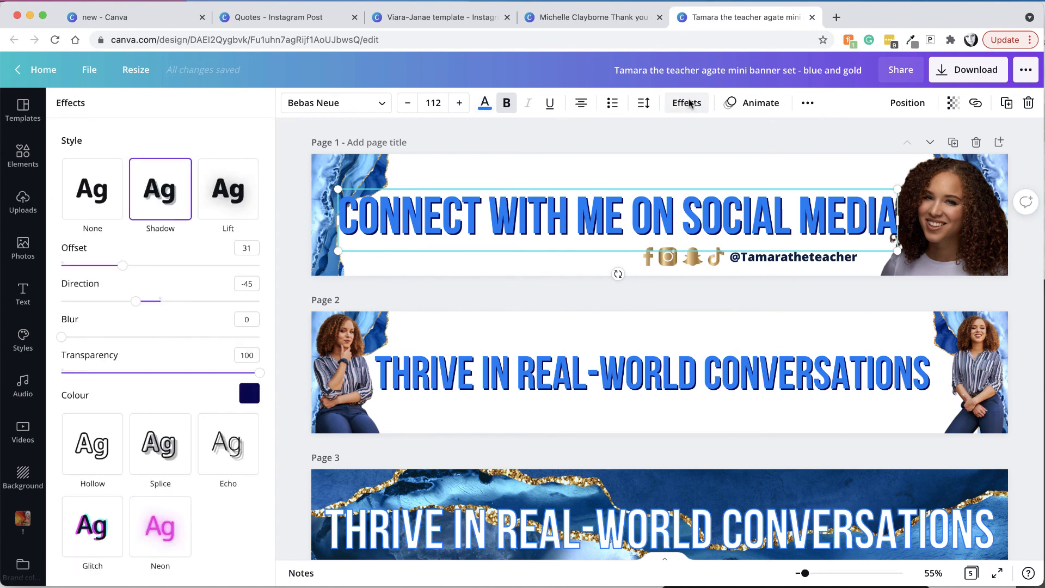
pyautogui.click(256, 400)
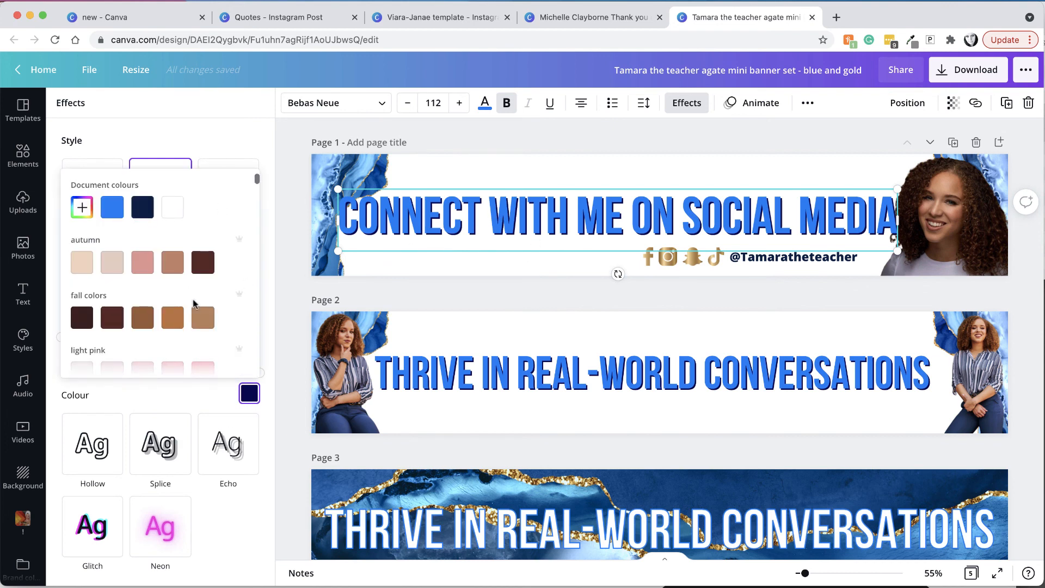
pyautogui.click(197, 394)
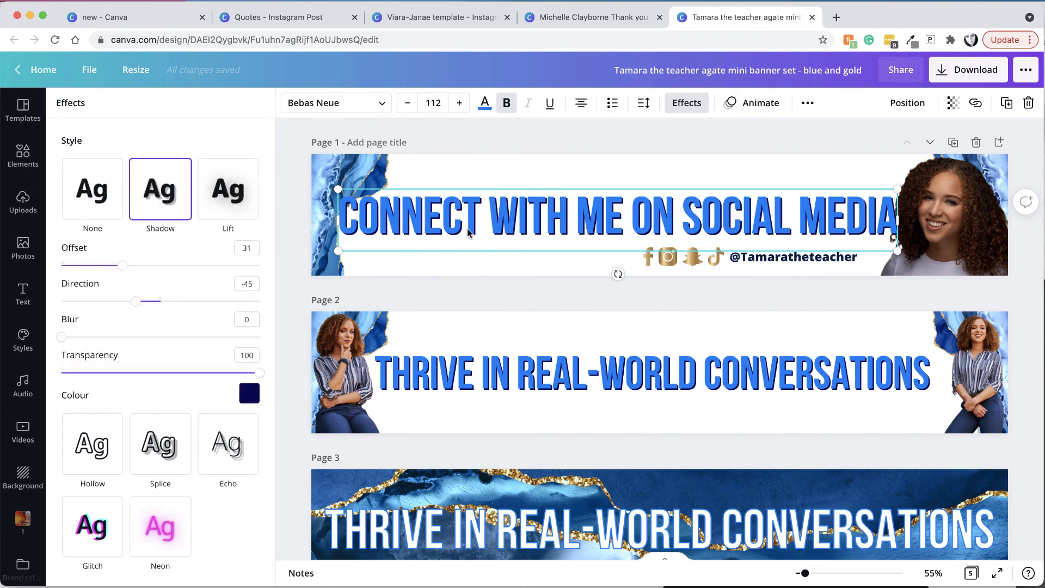